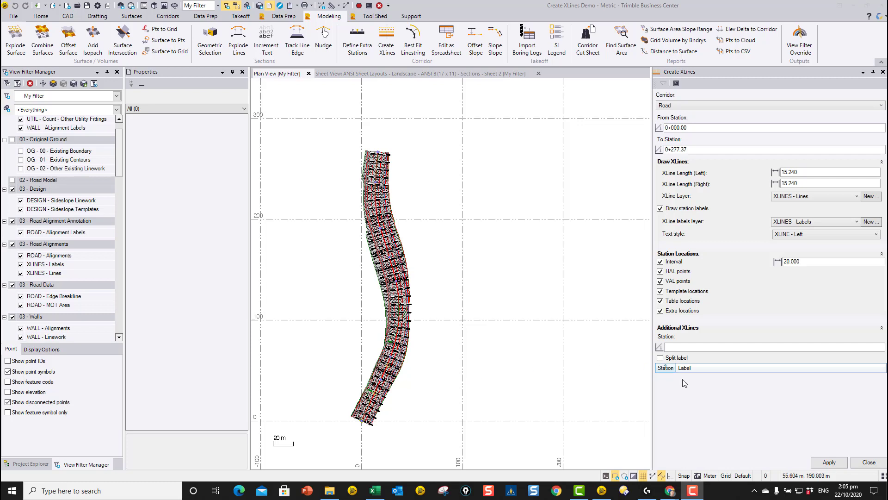
Close the Create XLines pane, leaving the Road corridor plan with its cross lines.
{"action": "left_click", "coordinate": [868, 464]}
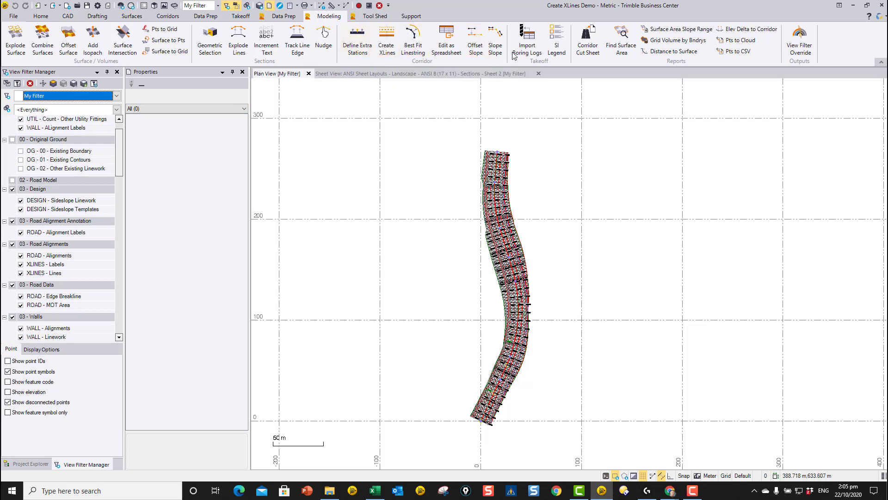
Reopen Create XLines for the Road corridor and set left and right XLine lengths to 25.
{"action": "left_click", "coordinate": [386, 40]}
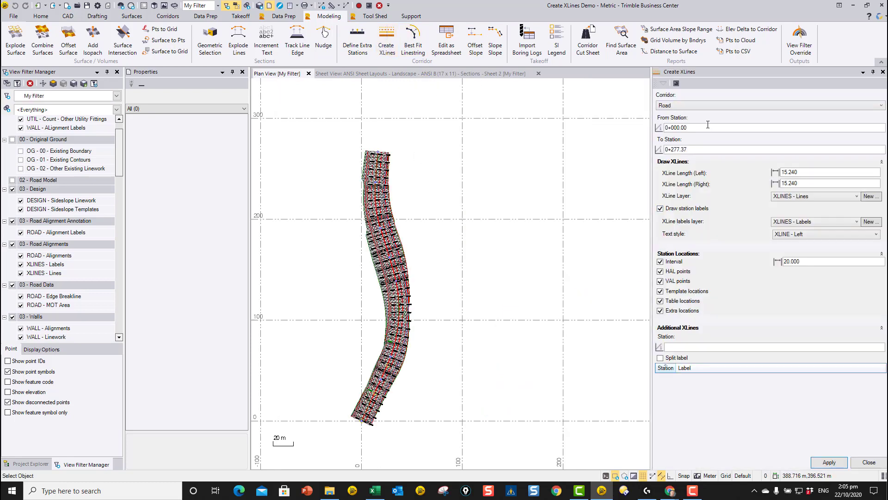
{"action": "left_click", "coordinate": [708, 128]}
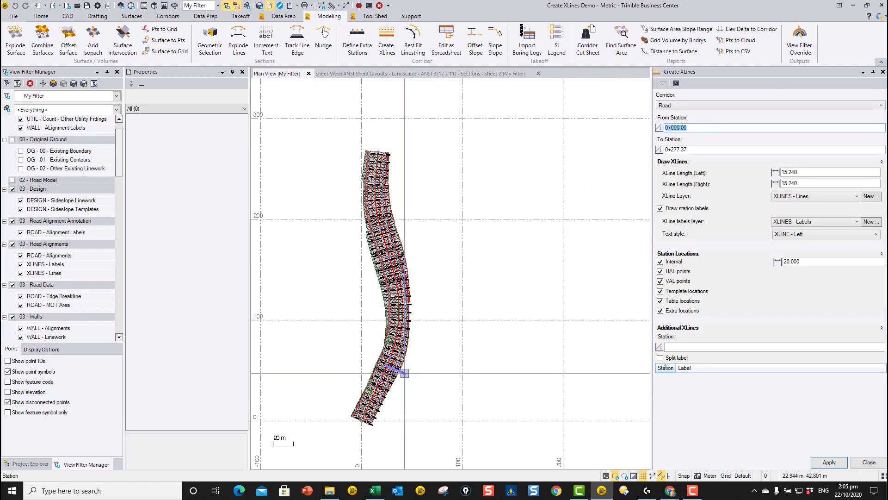
{"action": "left_click", "coordinate": [696, 149]}
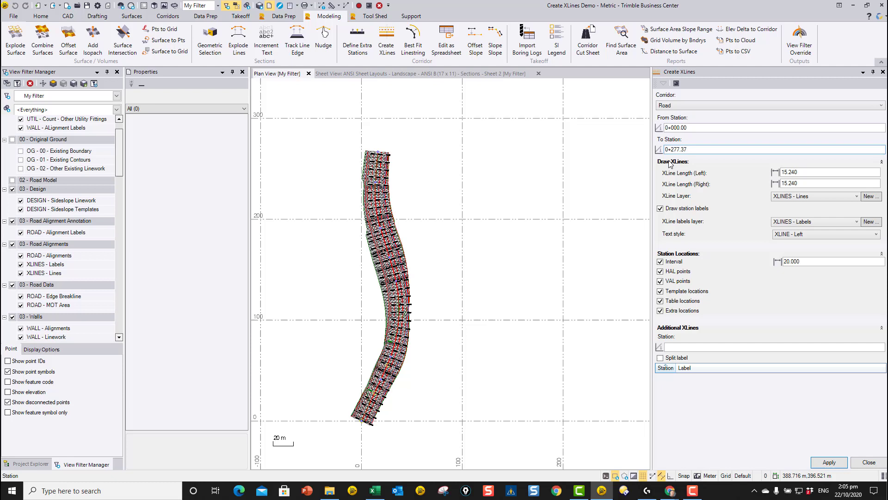
{"action": "left_click", "coordinate": [781, 172]}
{"action": "left_click", "coordinate": [781, 173]}
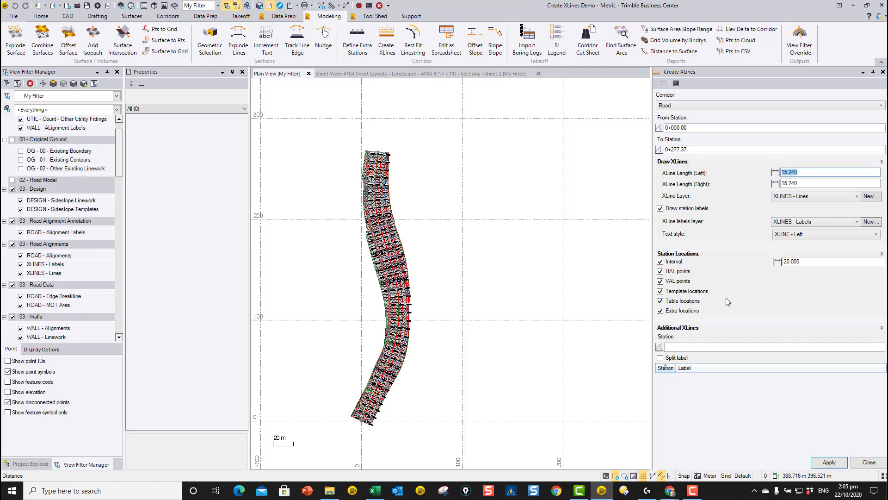
{"action": "type", "text": "25"}
{"action": "left_click", "coordinate": [812, 184]}
{"action": "type", "text": "25"}
{"action": "key", "text": "Tab"}
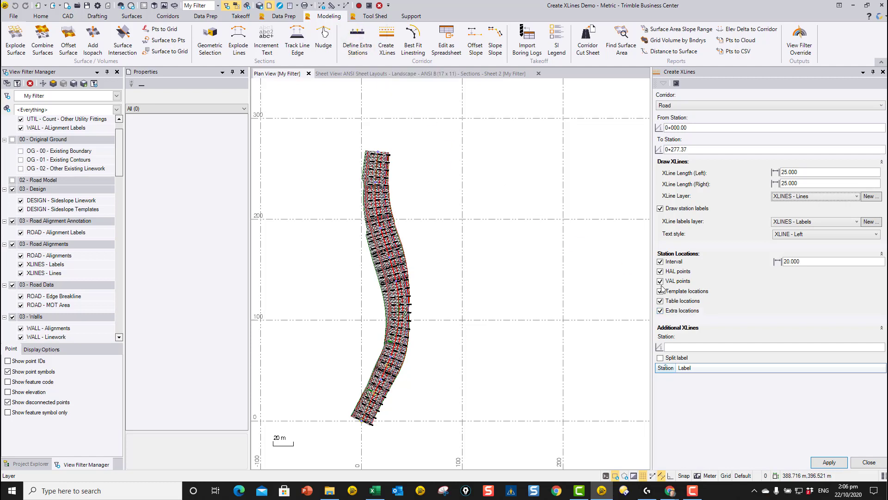
Enter station 0 in Additional XLines and label the 0+000.00 row POB.
{"action": "left_click", "coordinate": [679, 347]}
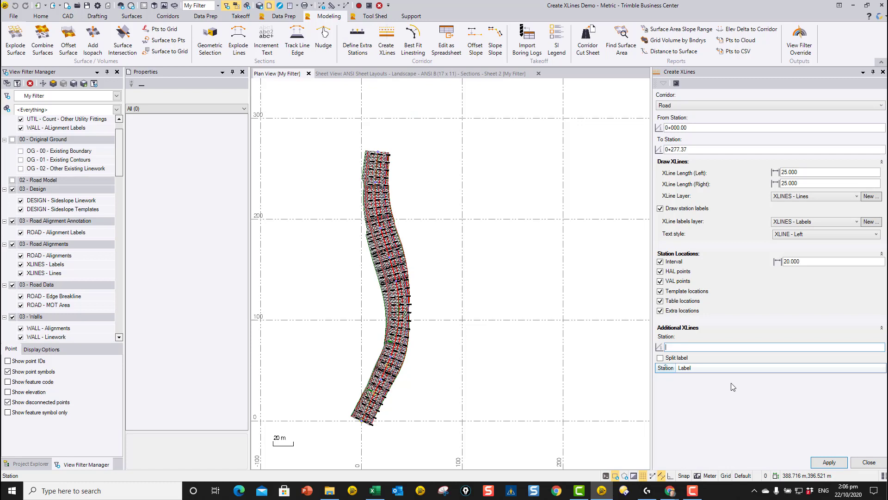
{"action": "type", "text": "0"}
{"action": "key", "text": "Return"}
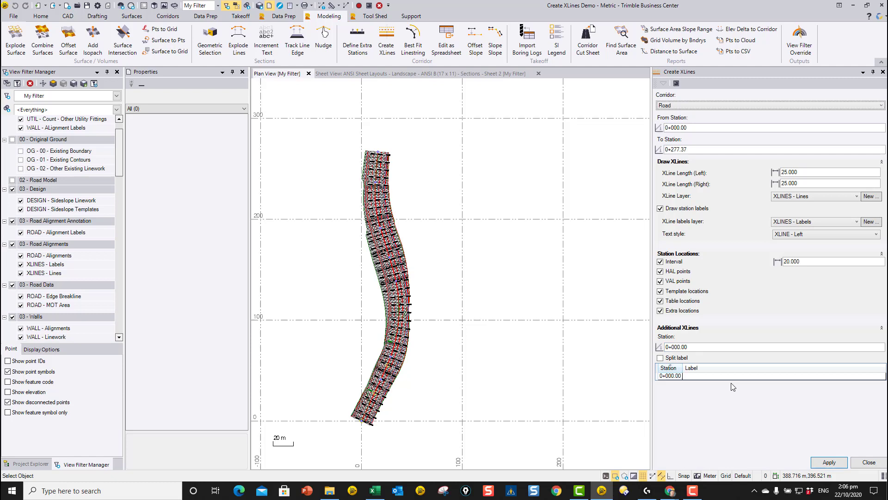
{"action": "left_click", "coordinate": [706, 378]}
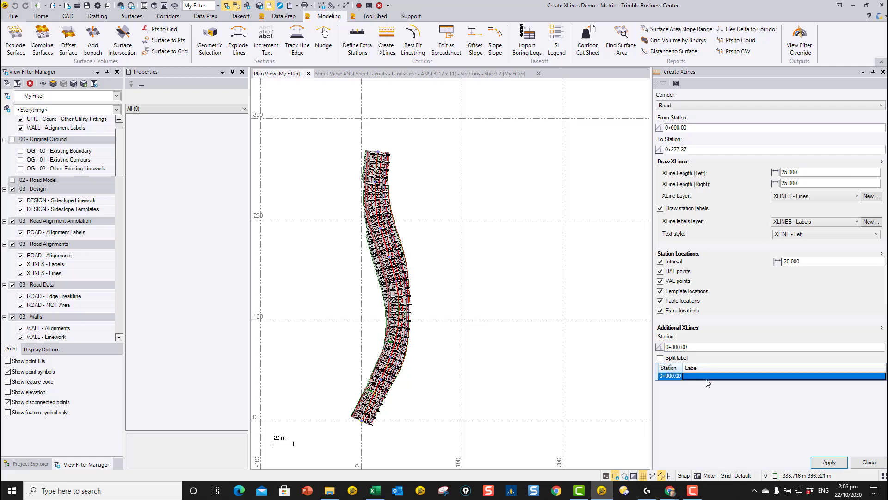
{"action": "left_click", "coordinate": [702, 376]}
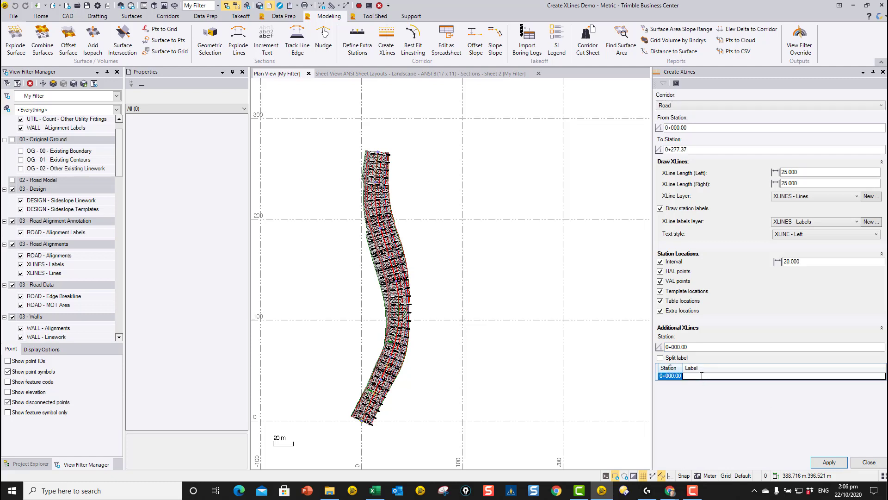
{"action": "type", "text": "POB"}
{"action": "key", "text": "Return"}
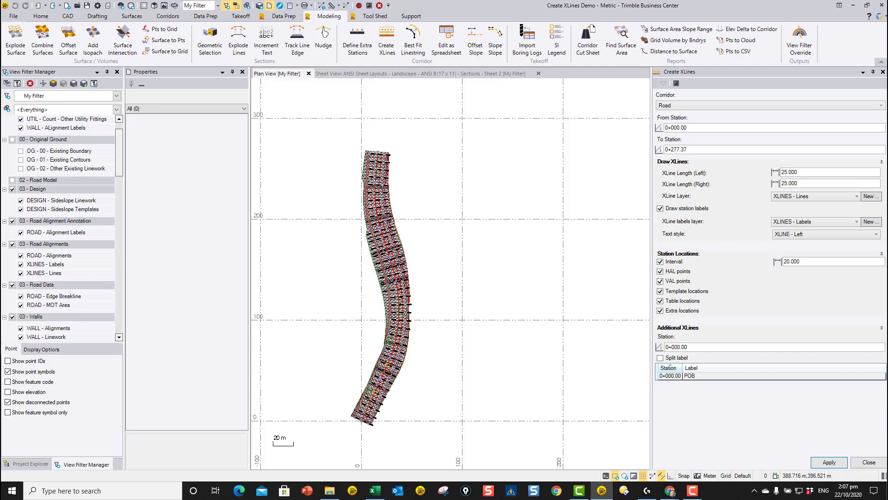
{"action": "key", "text": "alt+Tab"}
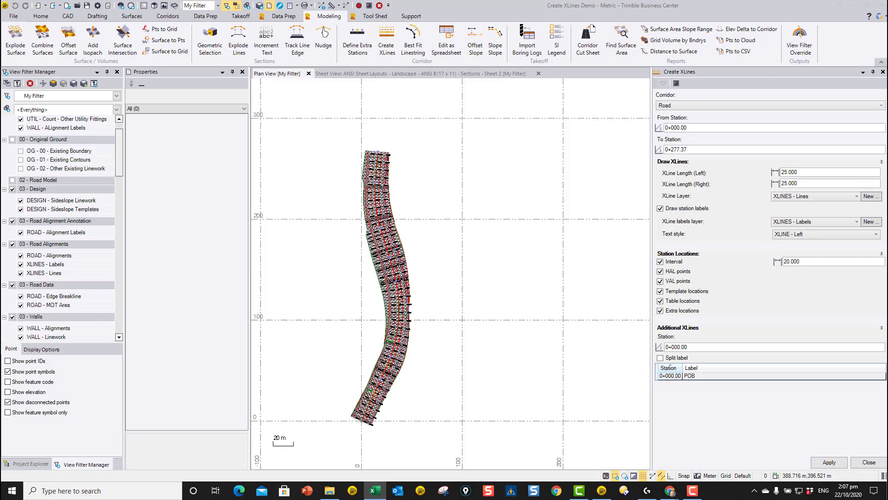
Copy the stations and labels in A1:B9 of the extra locations workbook in Excel.
{"action": "left_click", "coordinate": [375, 490]}
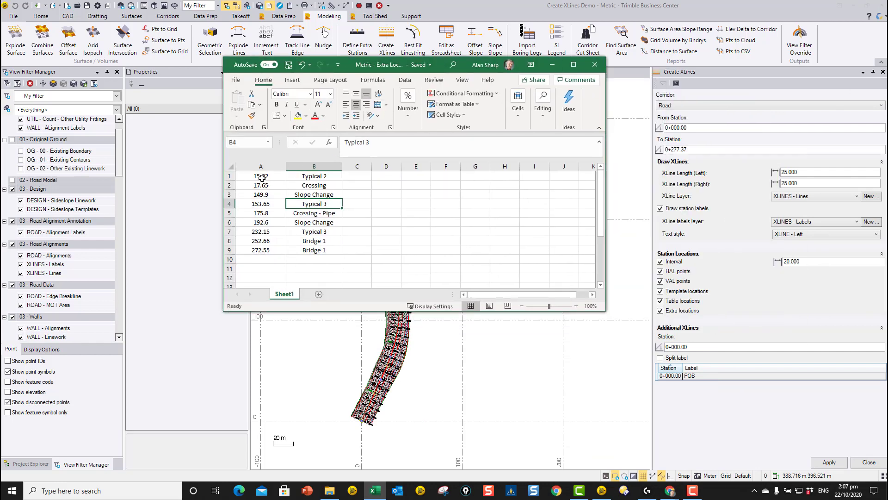
{"action": "left_click", "coordinate": [261, 178]}
{"action": "left_click", "coordinate": [325, 250], "text": "shift"}
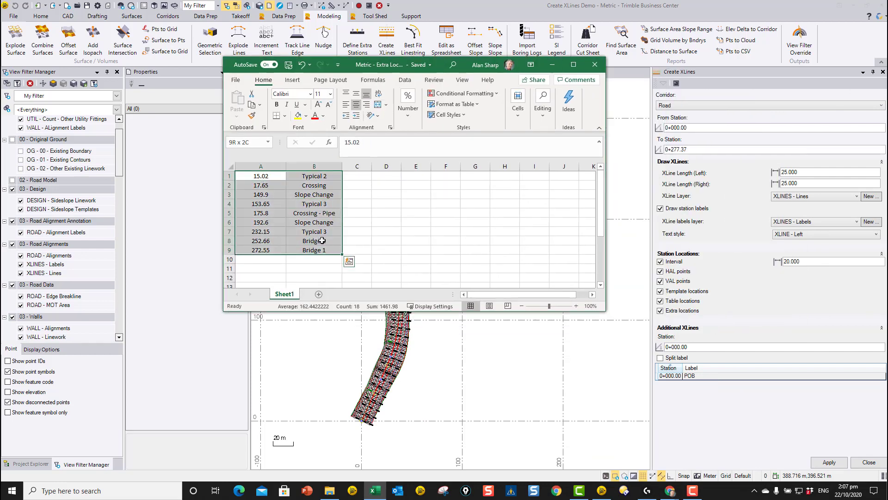
{"action": "right_click", "coordinate": [290, 201]}
{"action": "left_click", "coordinate": [319, 226]}
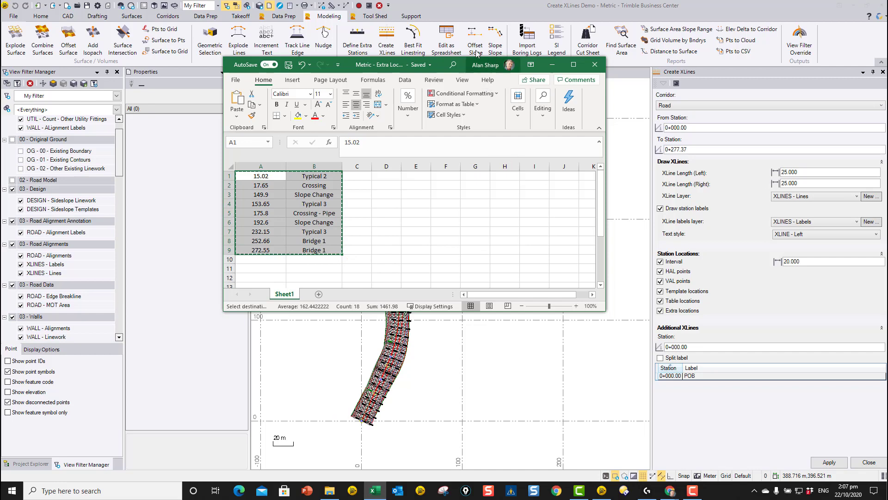
Paste the nine stations, 0+015.02 Typical 2 to 0+272.55 Bridge 1, below POB.
{"action": "left_click", "coordinate": [552, 64]}
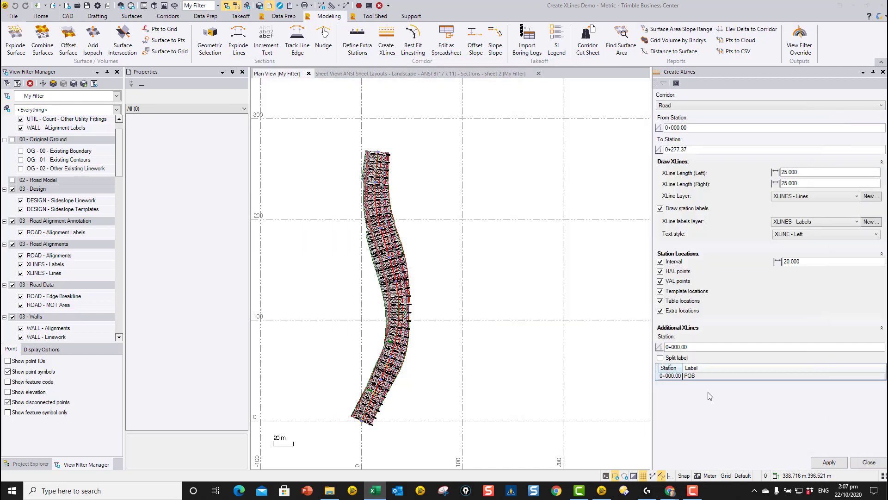
{"action": "left_click", "coordinate": [673, 375]}
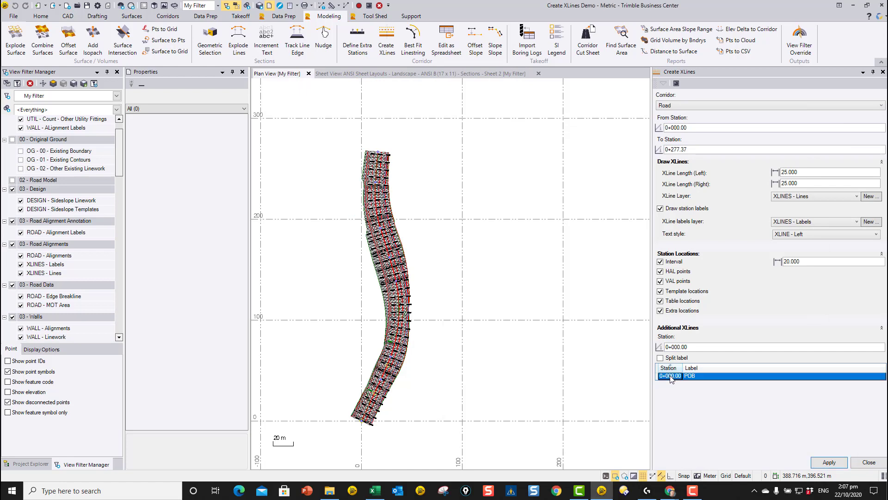
{"action": "right_click", "coordinate": [672, 376]}
{"action": "left_click", "coordinate": [701, 393]}
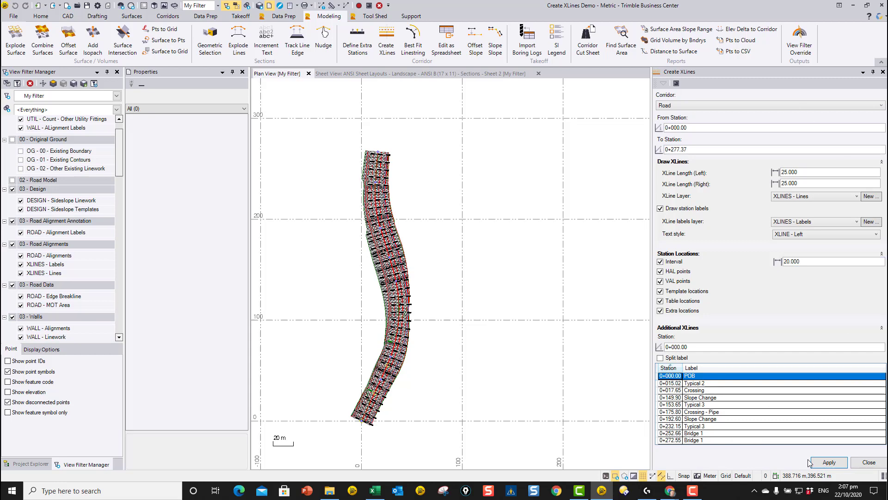
{"action": "left_click", "coordinate": [831, 462]}
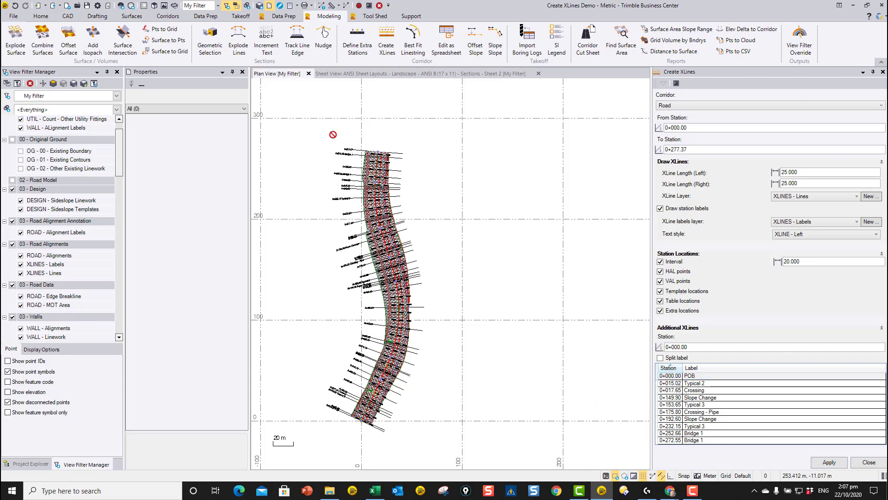
{"action": "scroll", "coordinate": [335, 405], "scroll_direction": "up", "scroll_amount": 5}
{"action": "middle_click_drag", "start_coordinate": [278, 429], "coordinate": [307, 345]}
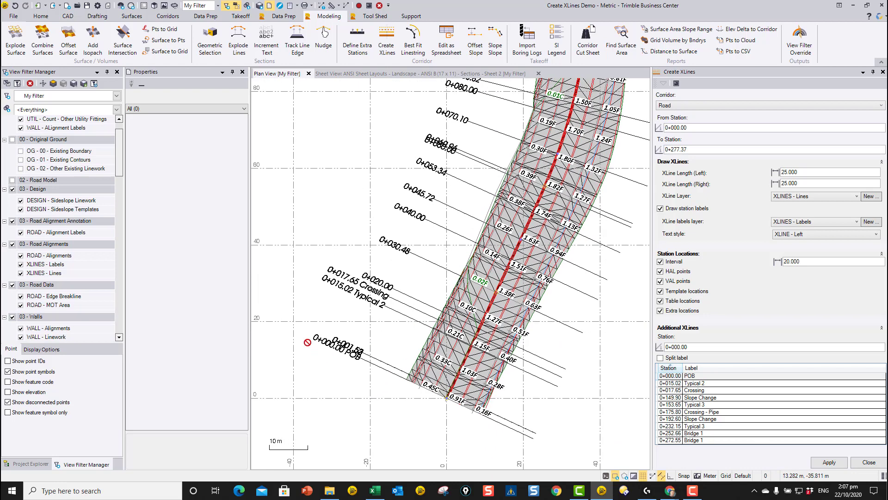
{"action": "scroll", "coordinate": [325, 355], "scroll_direction": "up", "scroll_amount": 3}
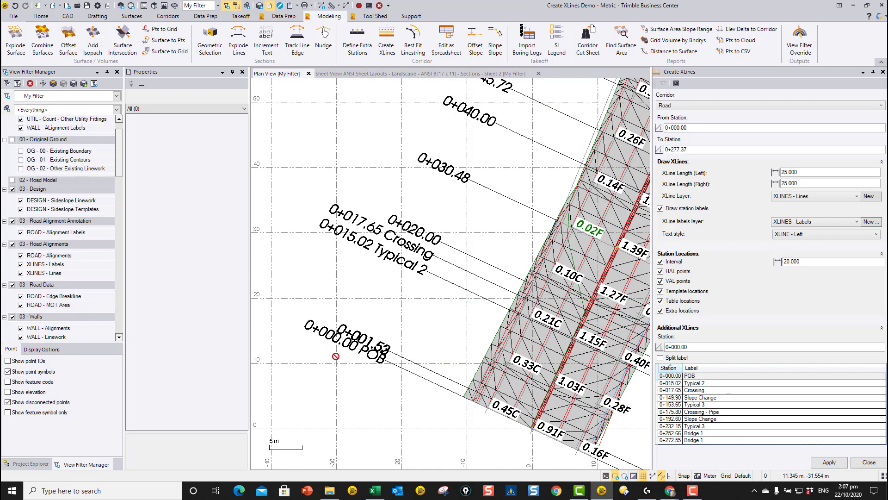
{"action": "scroll", "coordinate": [444, 218], "scroll_direction": "down", "scroll_amount": 2}
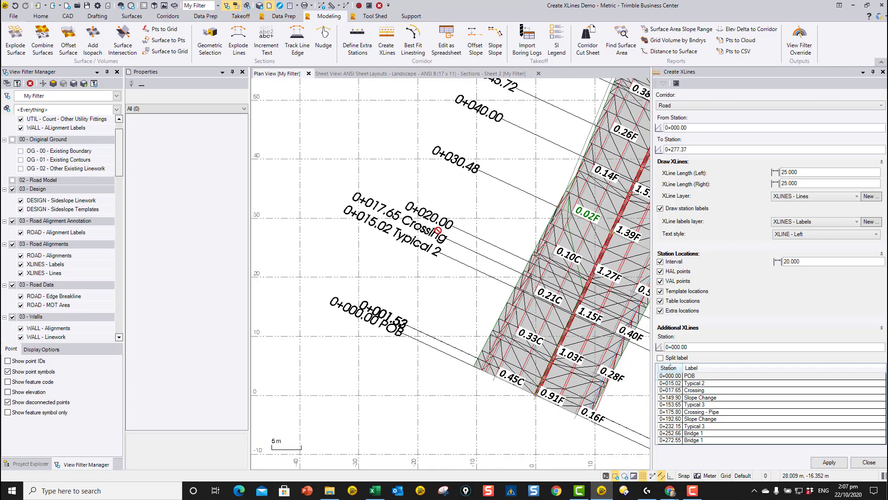
{"action": "middle_click_drag", "start_coordinate": [470, 190], "coordinate": [416, 303]}
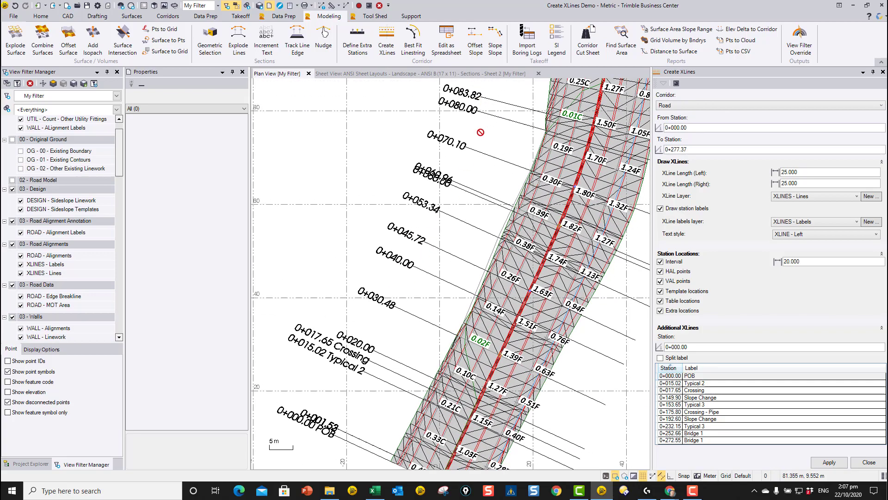
{"action": "middle_click_drag", "start_coordinate": [476, 140], "coordinate": [423, 253]}
{"action": "middle_click_drag", "start_coordinate": [445, 183], "coordinate": [437, 395]}
{"action": "middle_click_drag", "start_coordinate": [394, 194], "coordinate": [394, 229]}
{"action": "middle_click_drag", "start_coordinate": [395, 165], "coordinate": [429, 308]}
{"action": "middle_click_drag", "start_coordinate": [396, 182], "coordinate": [402, 305]}
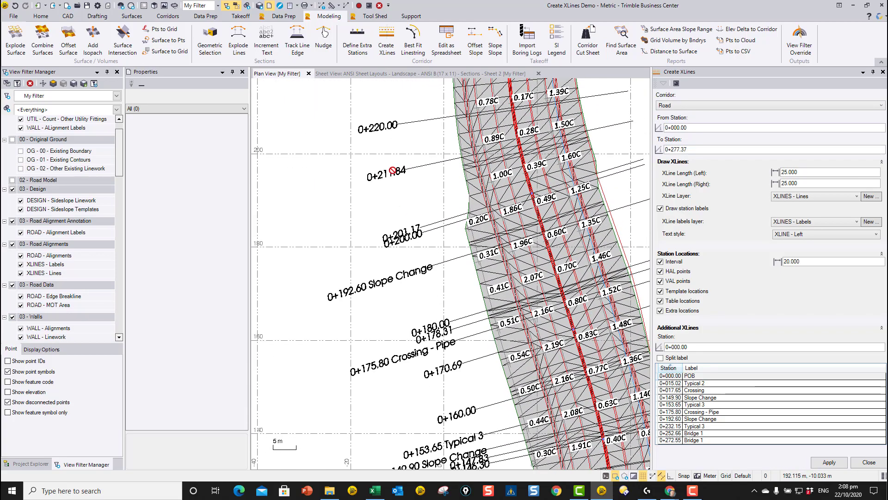
{"action": "middle_click_drag", "start_coordinate": [406, 116], "coordinate": [406, 209]}
{"action": "middle_click_drag", "start_coordinate": [370, 116], "coordinate": [353, 287]}
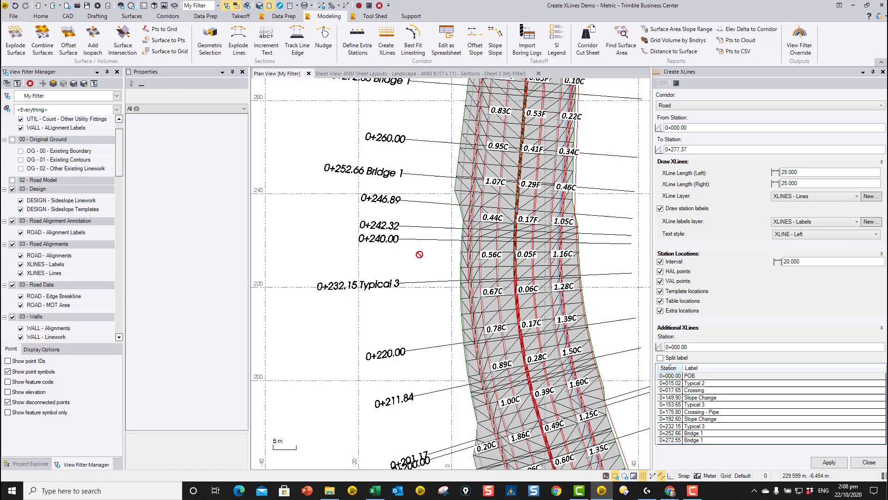
{"action": "scroll", "coordinate": [422, 246], "scroll_direction": "down", "scroll_amount": 3}
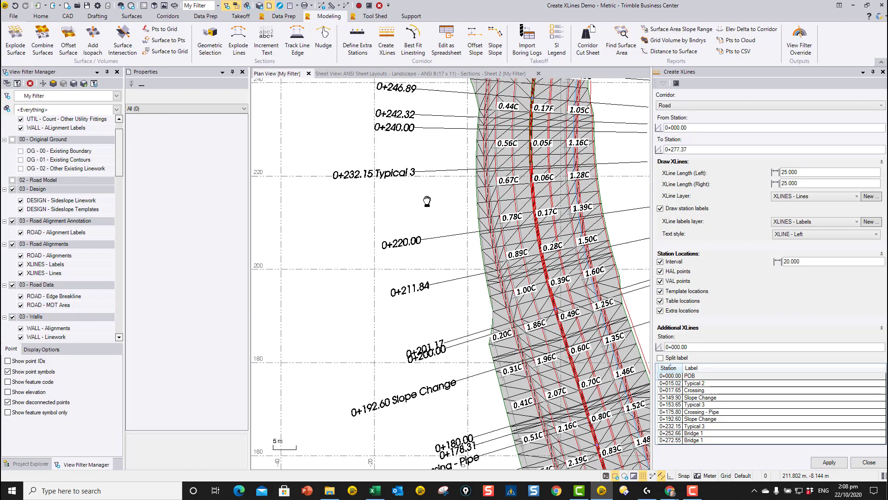
{"action": "scroll", "coordinate": [432, 378], "scroll_direction": "down", "scroll_amount": 2}
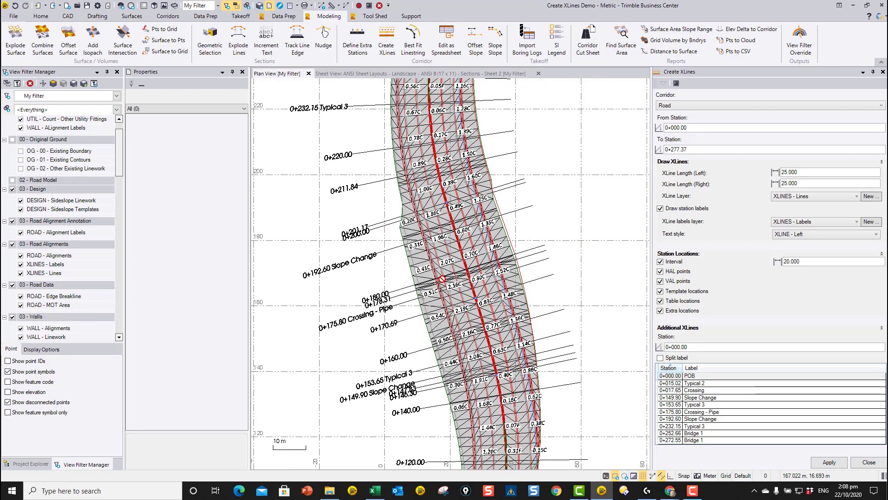
{"action": "scroll", "coordinate": [433, 236], "scroll_direction": "up", "scroll_amount": 4}
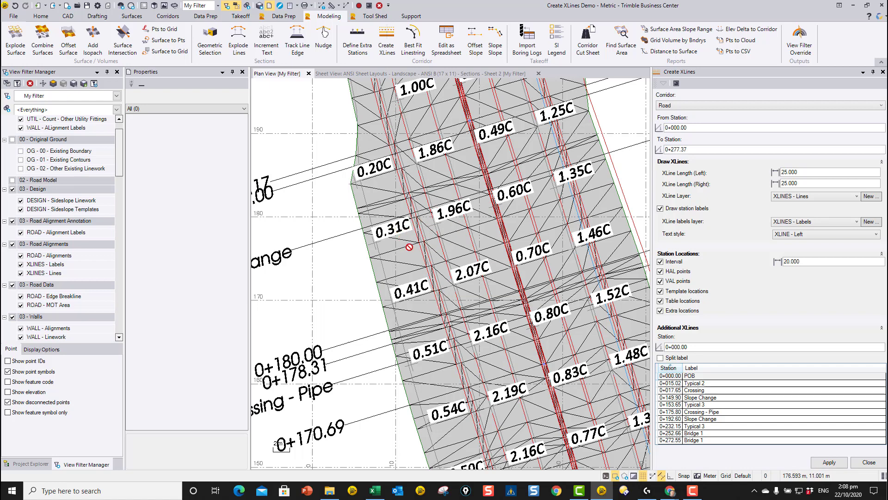
{"action": "scroll", "coordinate": [459, 209], "scroll_direction": "up", "scroll_amount": 2}
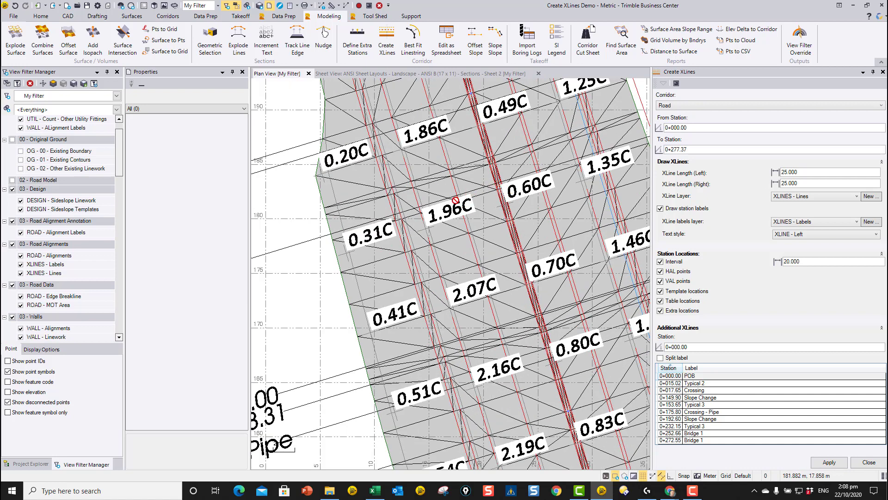
{"action": "scroll", "coordinate": [363, 238], "scroll_direction": "down", "scroll_amount": 2}
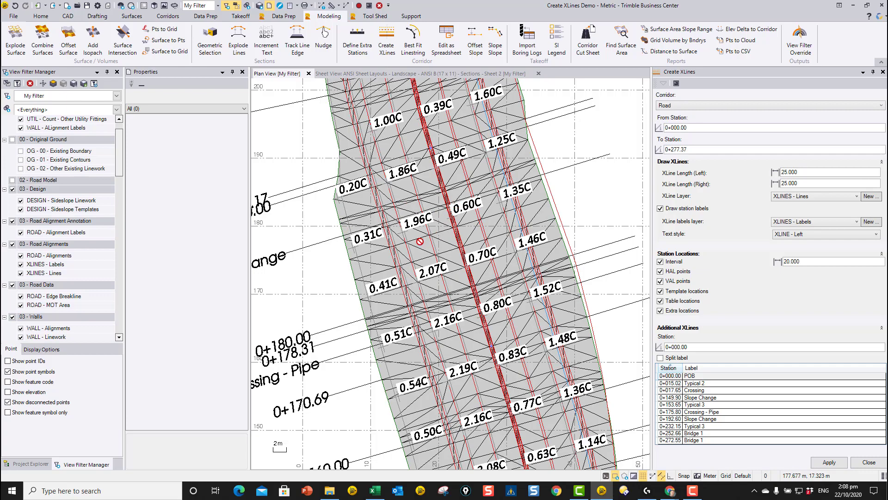
{"action": "scroll", "coordinate": [419, 242], "scroll_direction": "down", "scroll_amount": 1}
{"action": "scroll", "coordinate": [459, 241], "scroll_direction": "down", "scroll_amount": 3}
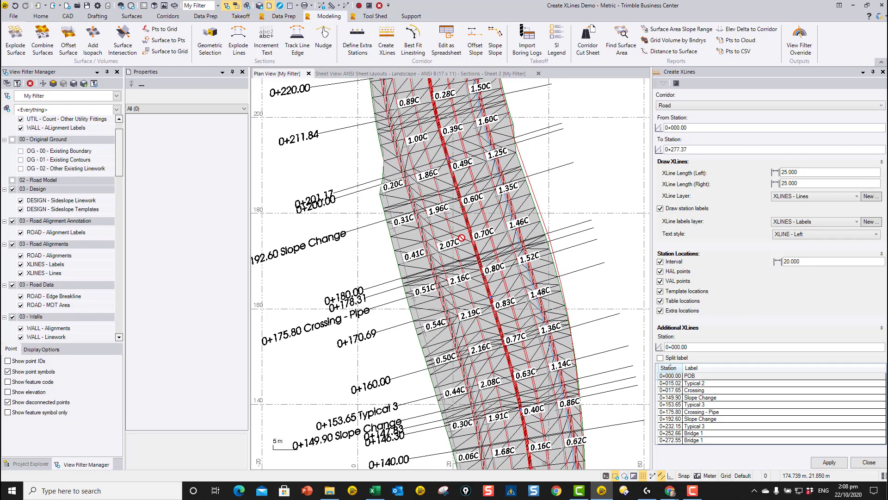
{"action": "scroll", "coordinate": [462, 237], "scroll_direction": "down", "scroll_amount": 4}
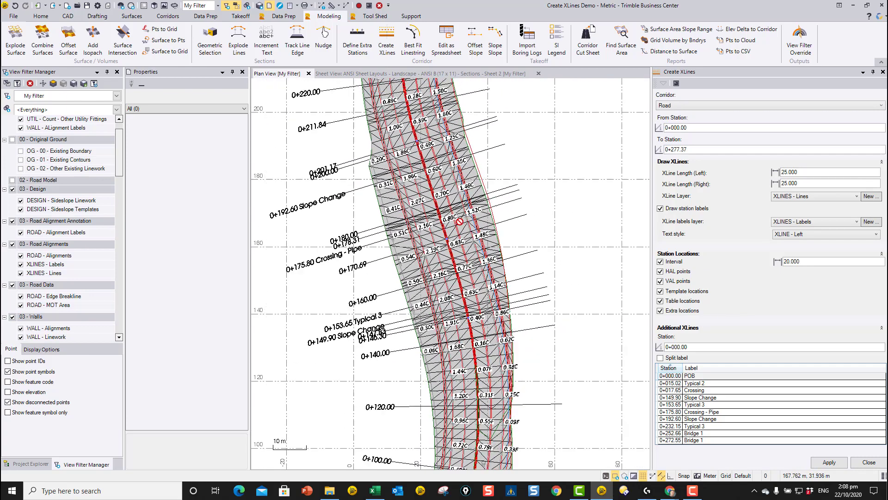
{"action": "scroll", "coordinate": [460, 221], "scroll_direction": "down", "scroll_amount": 4}
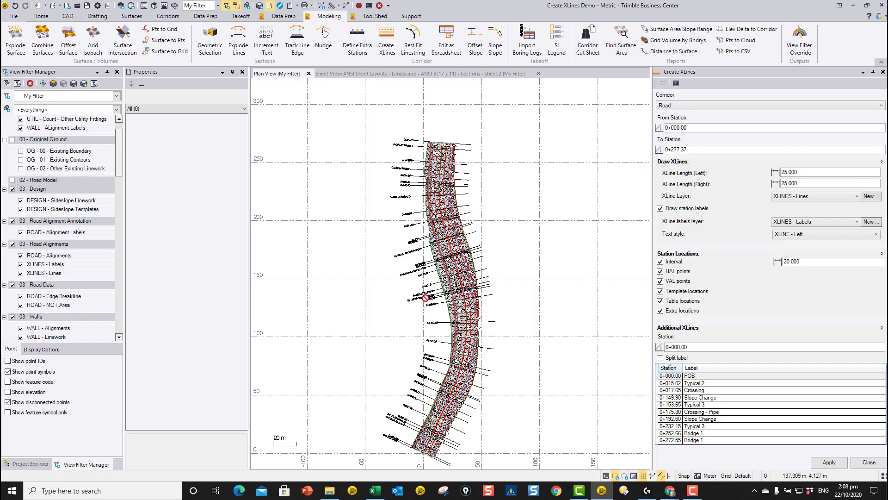
{"action": "scroll", "coordinate": [434, 399], "scroll_direction": "up", "scroll_amount": 2}
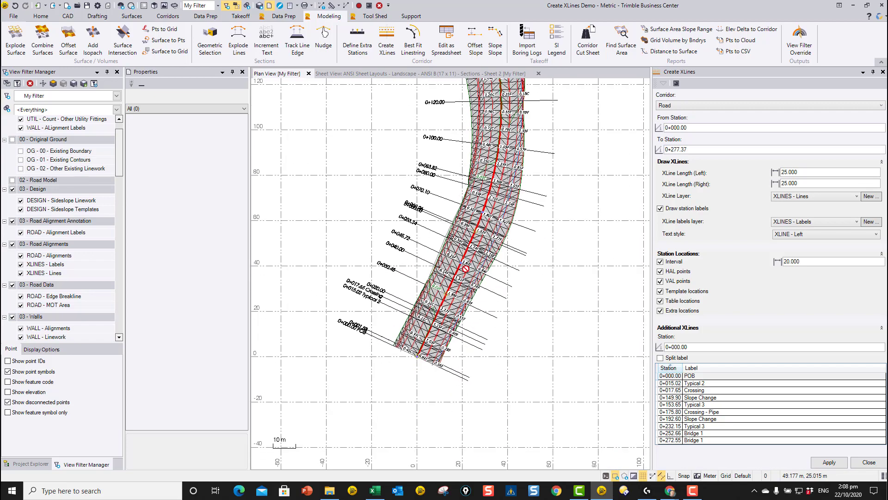
{"action": "scroll", "coordinate": [446, 247], "scroll_direction": "up", "scroll_amount": 4}
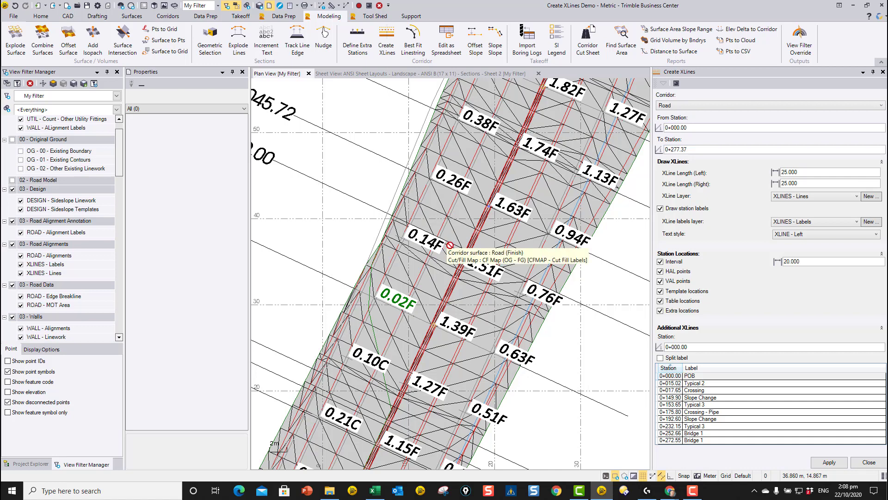
{"action": "scroll", "coordinate": [462, 239], "scroll_direction": "down", "scroll_amount": 4}
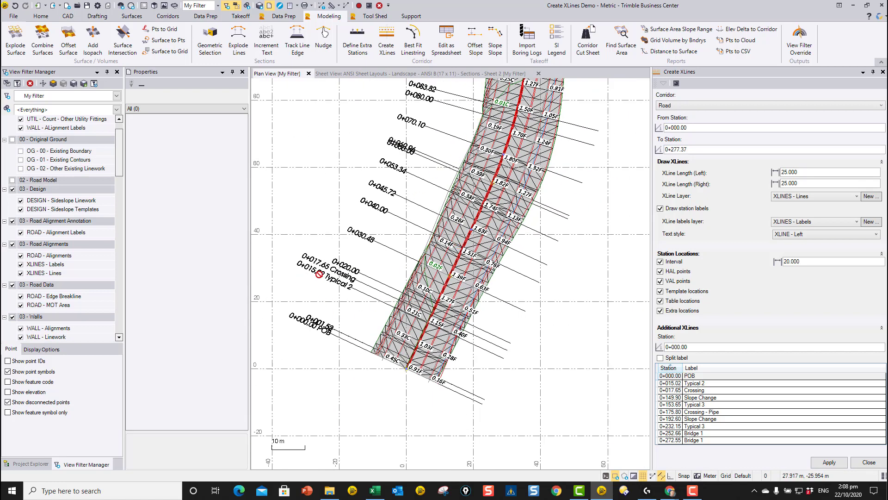
{"action": "scroll", "coordinate": [406, 202], "scroll_direction": "down", "scroll_amount": 2}
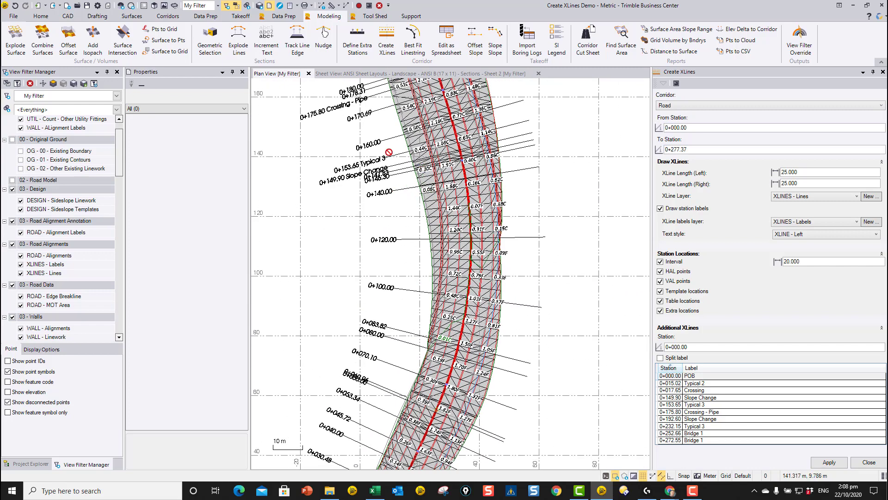
{"action": "middle_click_drag", "start_coordinate": [405, 182], "coordinate": [445, 256]}
{"action": "middle_click_drag", "start_coordinate": [439, 154], "coordinate": [431, 254]}
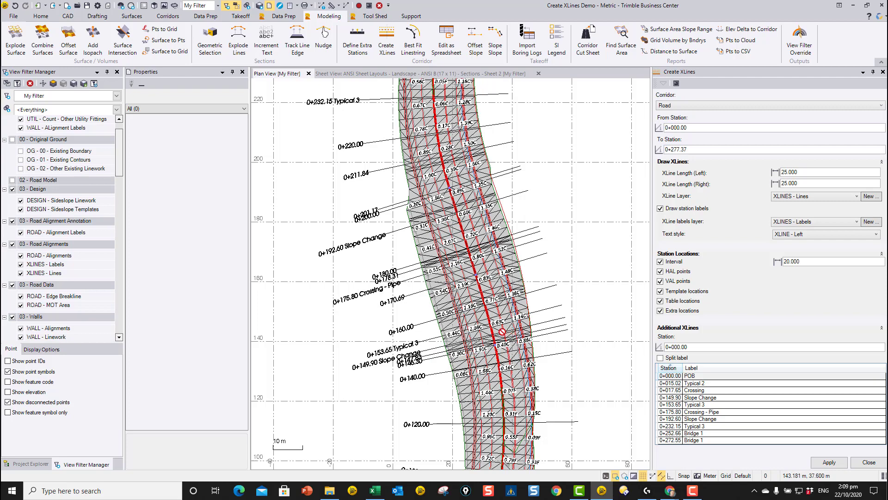
{"action": "scroll", "coordinate": [502, 332], "scroll_direction": "down", "scroll_amount": 4}
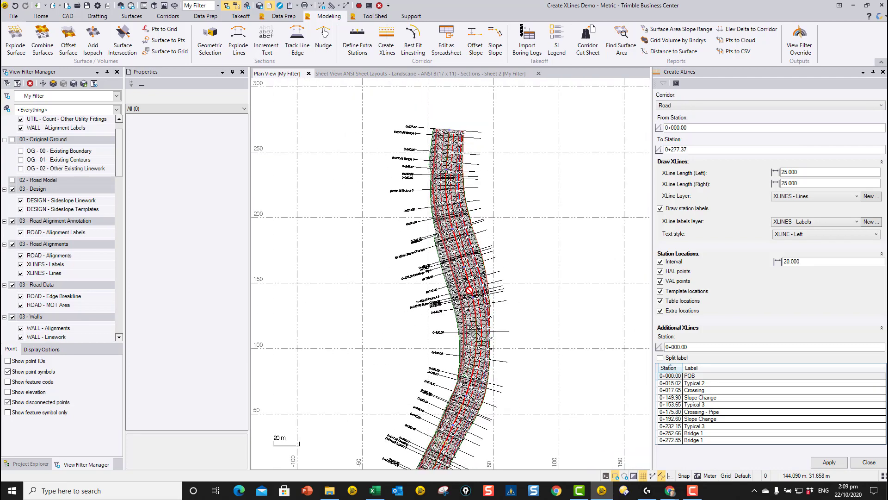
{"action": "middle_click_drag", "start_coordinate": [459, 326], "coordinate": [454, 294]}
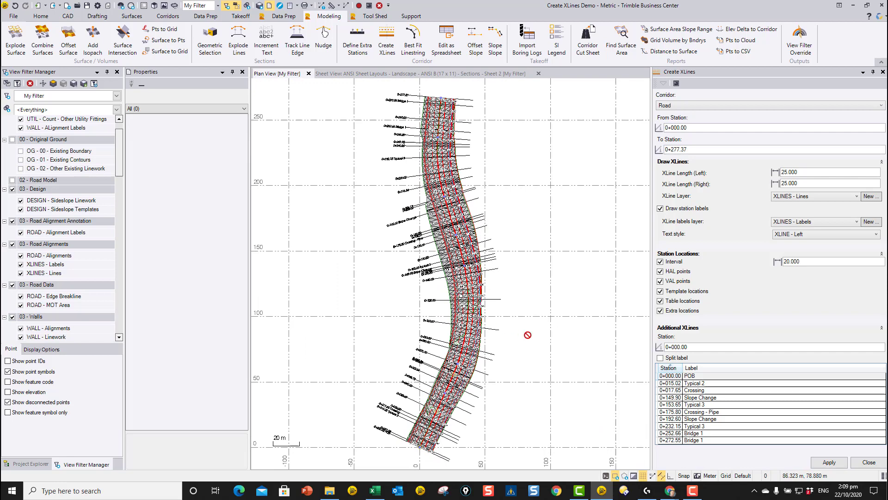